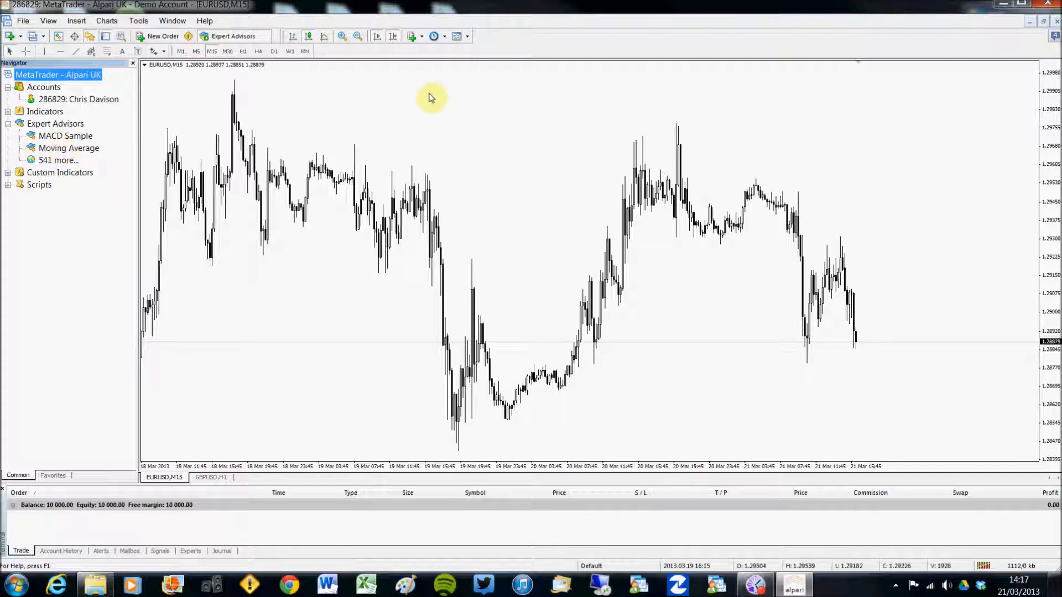
Close the MetaTrader 4 terminal to return to the desktop
click(1049, 4)
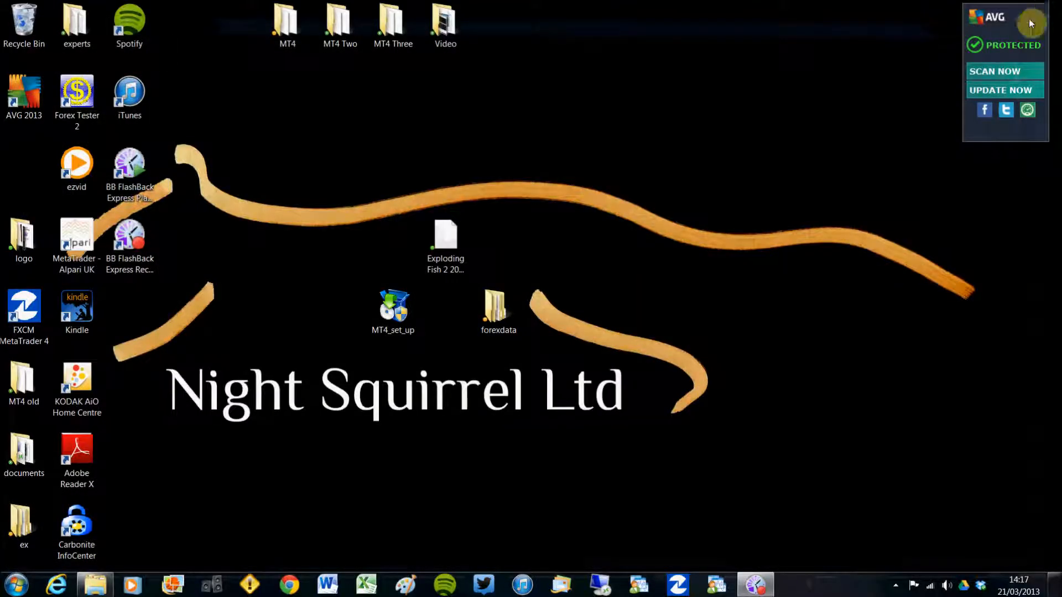
Copy Exploding Fish 2 2013 V1.0.ex4 from the desktop and open the C:\test3 folder
right_click(448, 235)
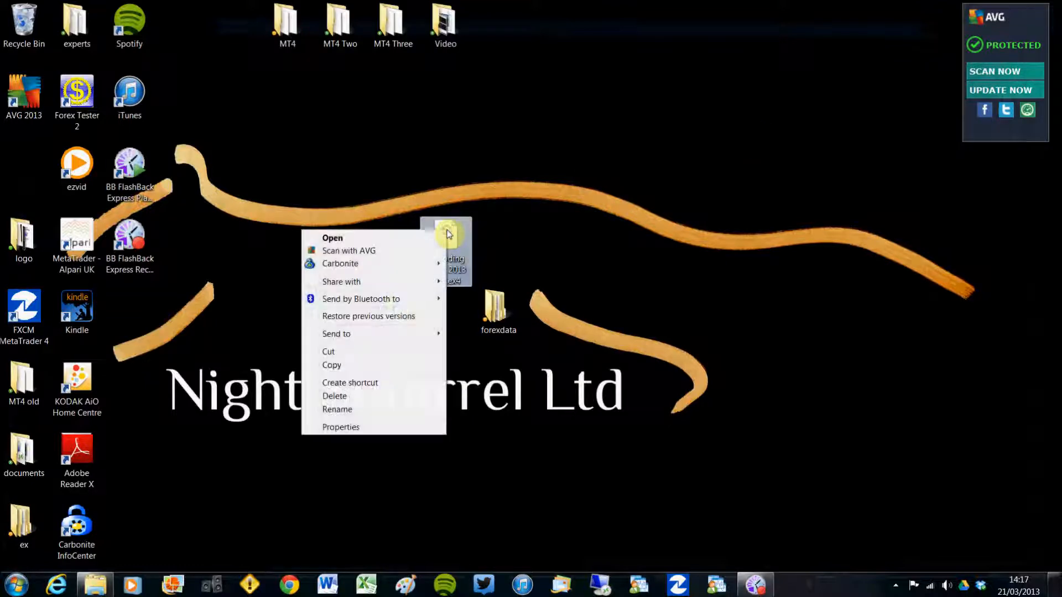
click(360, 365)
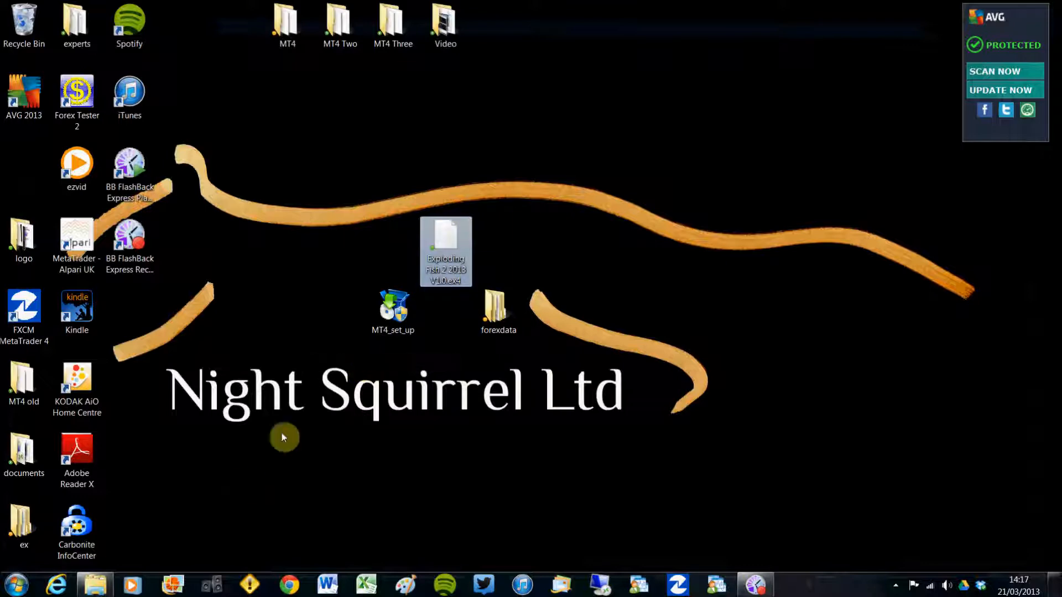
click(95, 584)
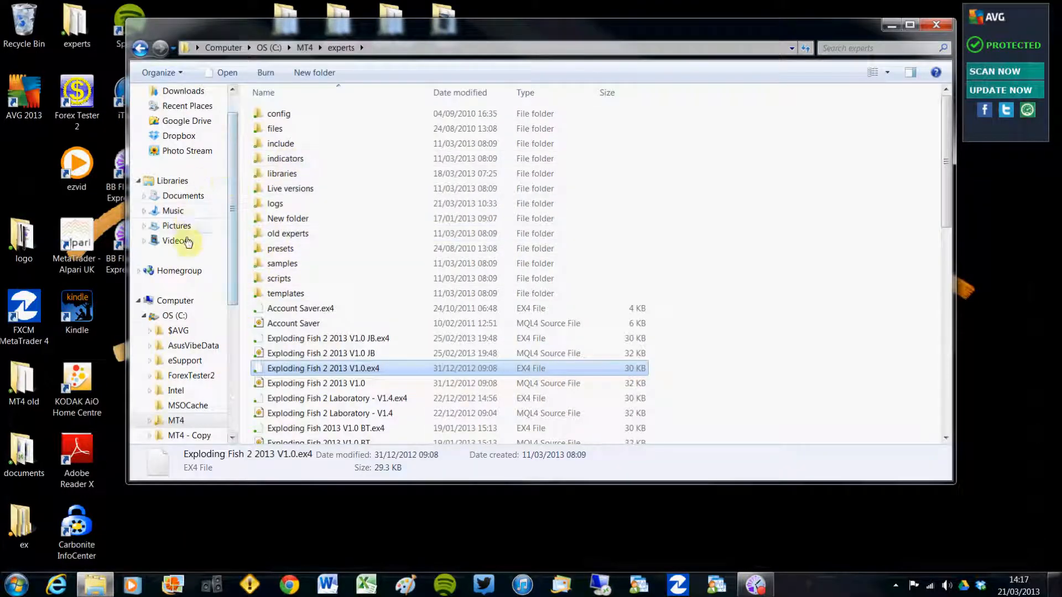
click(172, 315)
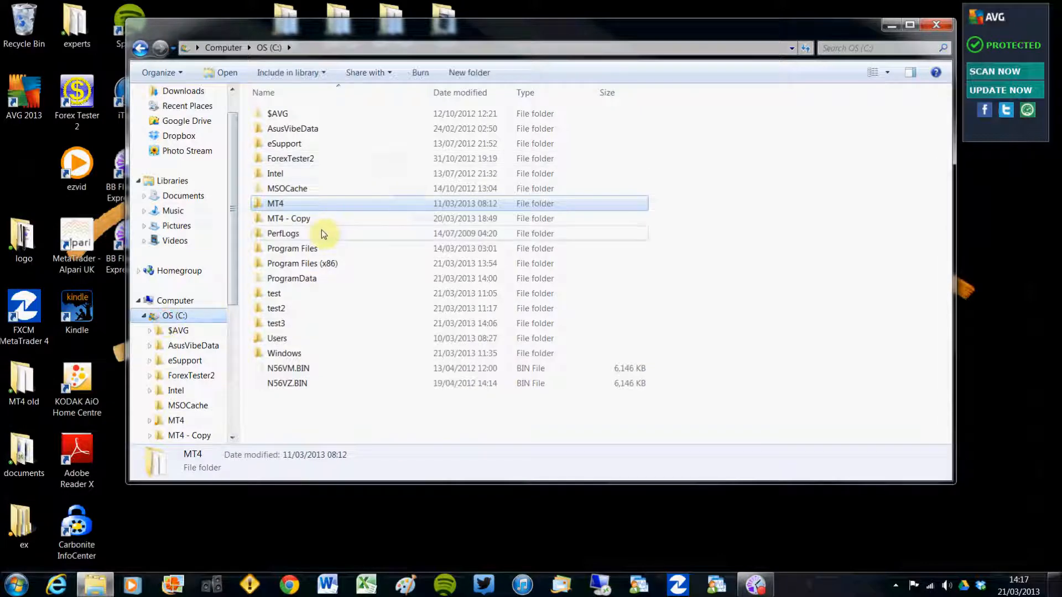
double_click(277, 324)
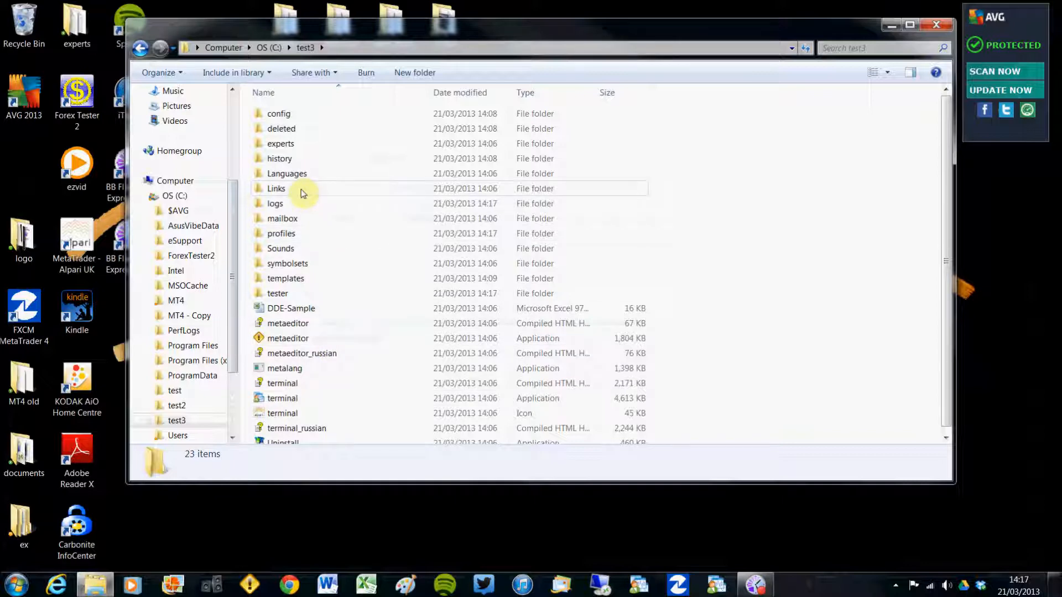
Paste the EA file into test3's experts folder, then go back up to test3
click(288, 148)
double_click(287, 148)
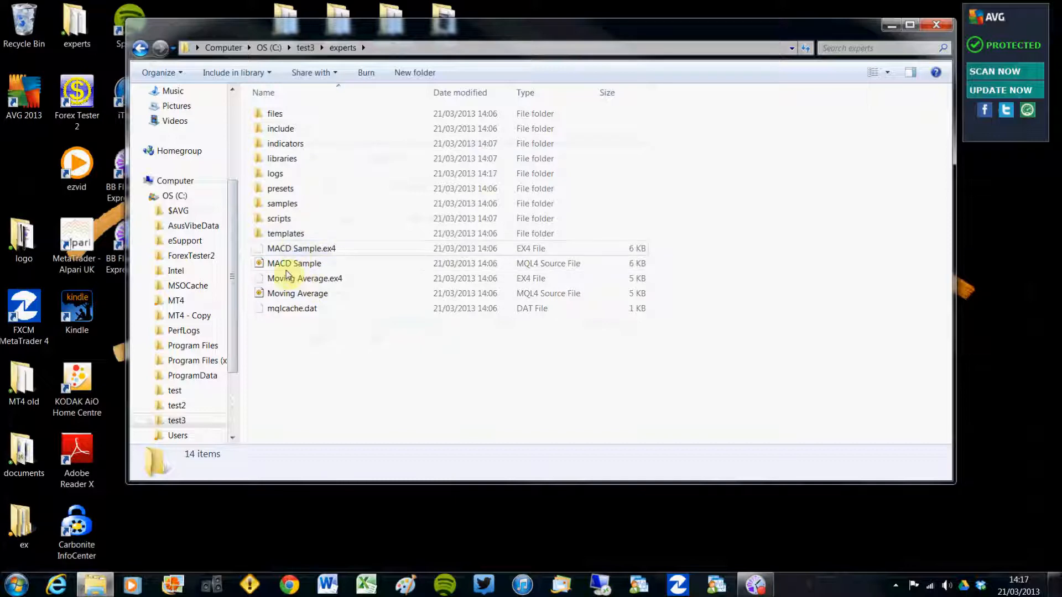
right_click(281, 347)
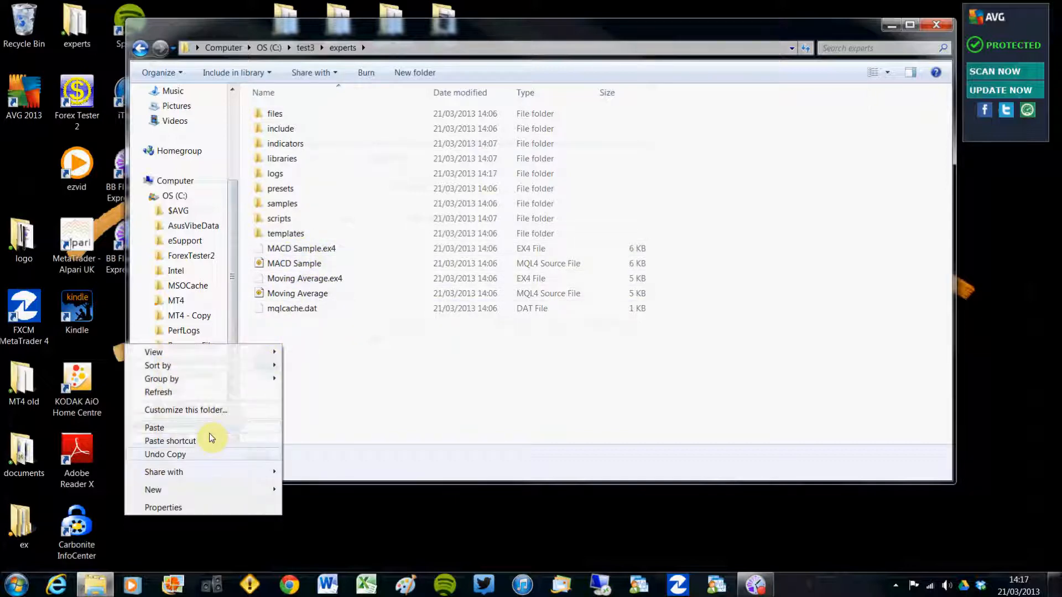
click(166, 428)
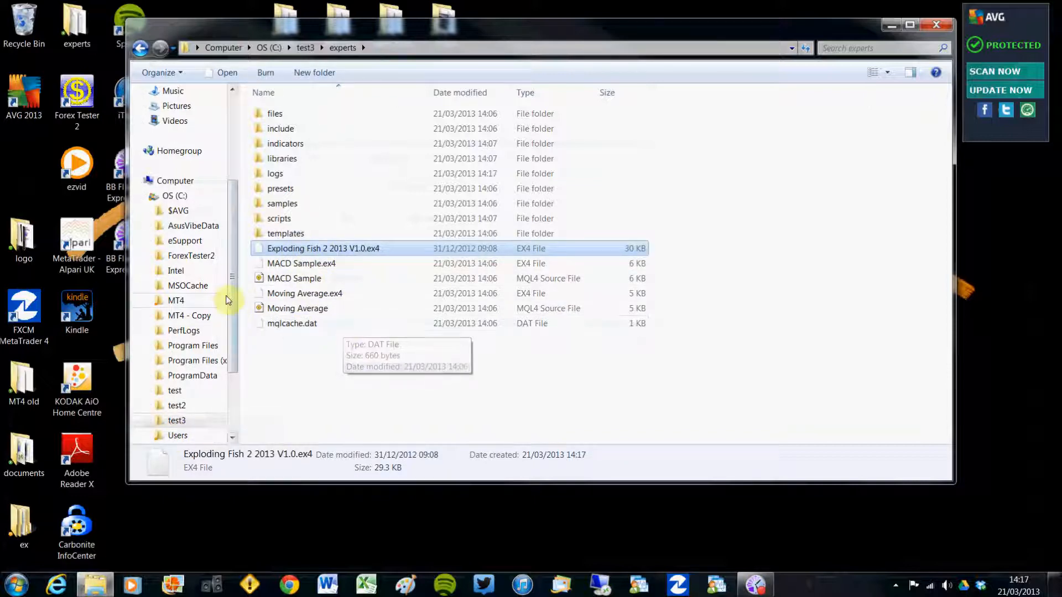
click(305, 48)
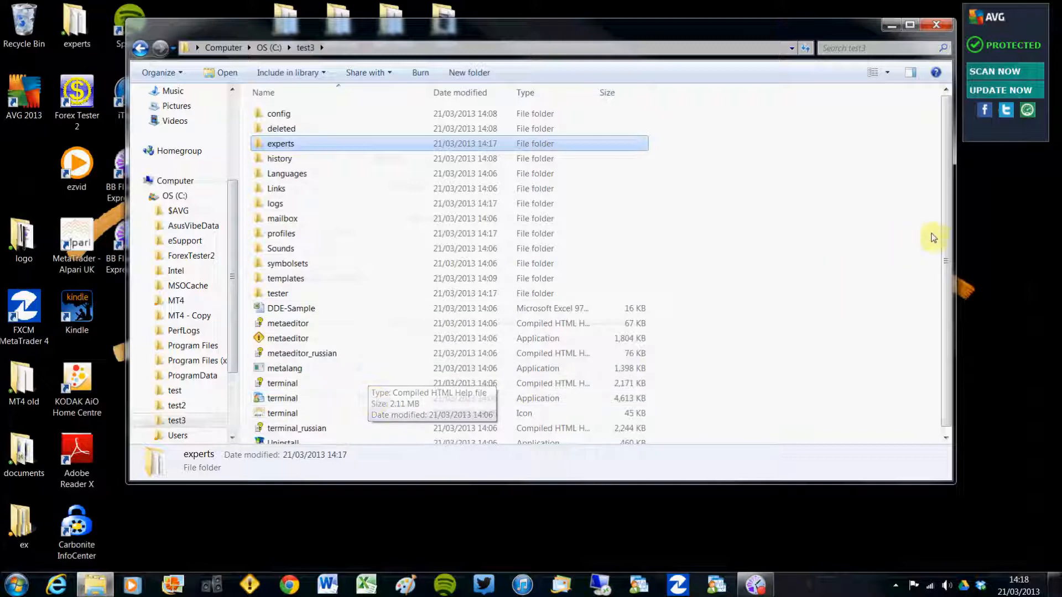
Launch the MetaTrader terminal application from the C:\test3 folder
drag(946, 252, 948, 276)
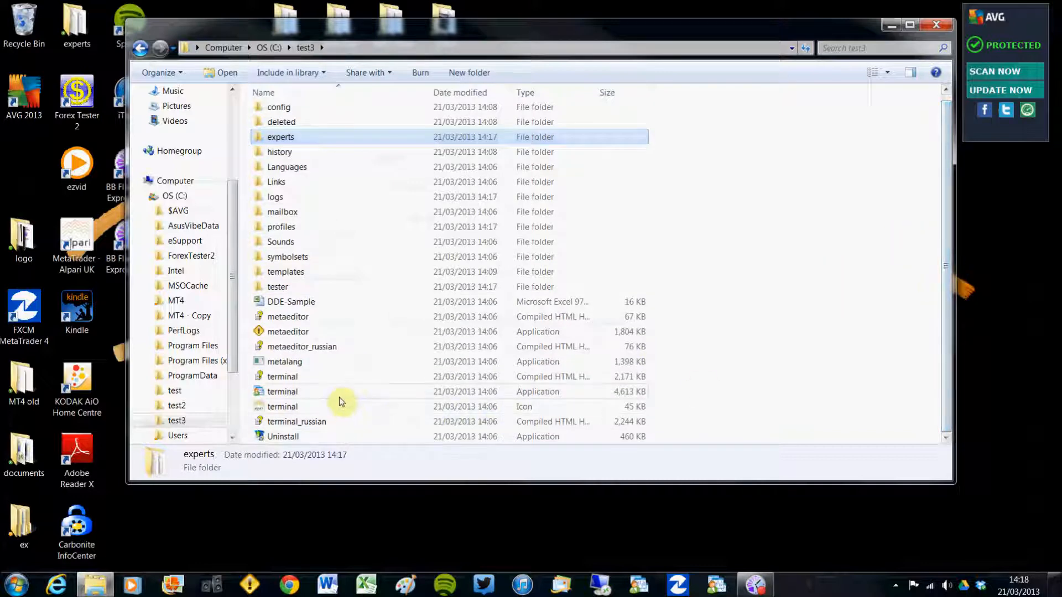
click(282, 392)
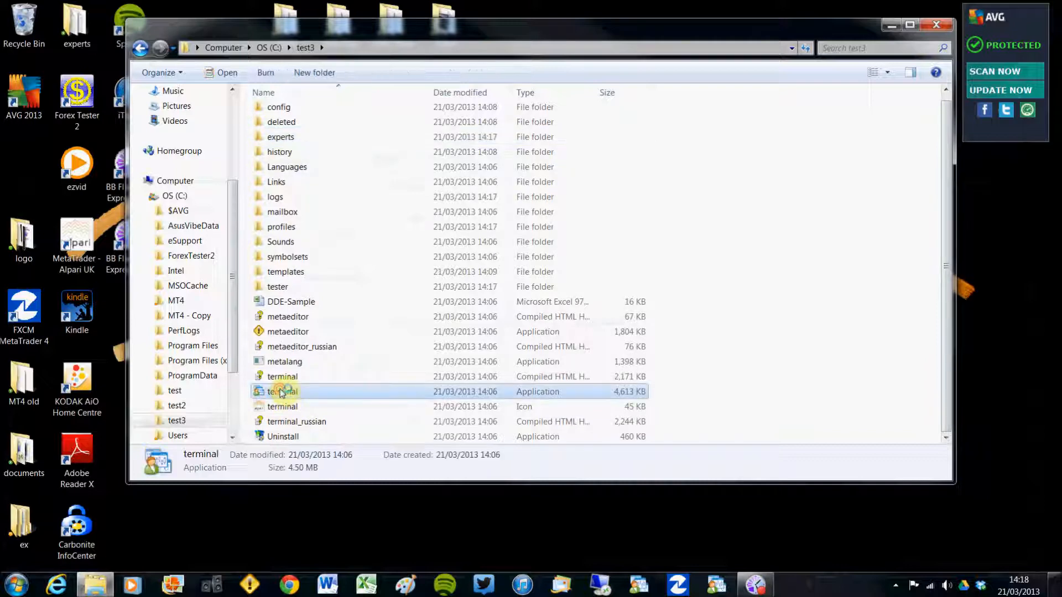
double_click(282, 392)
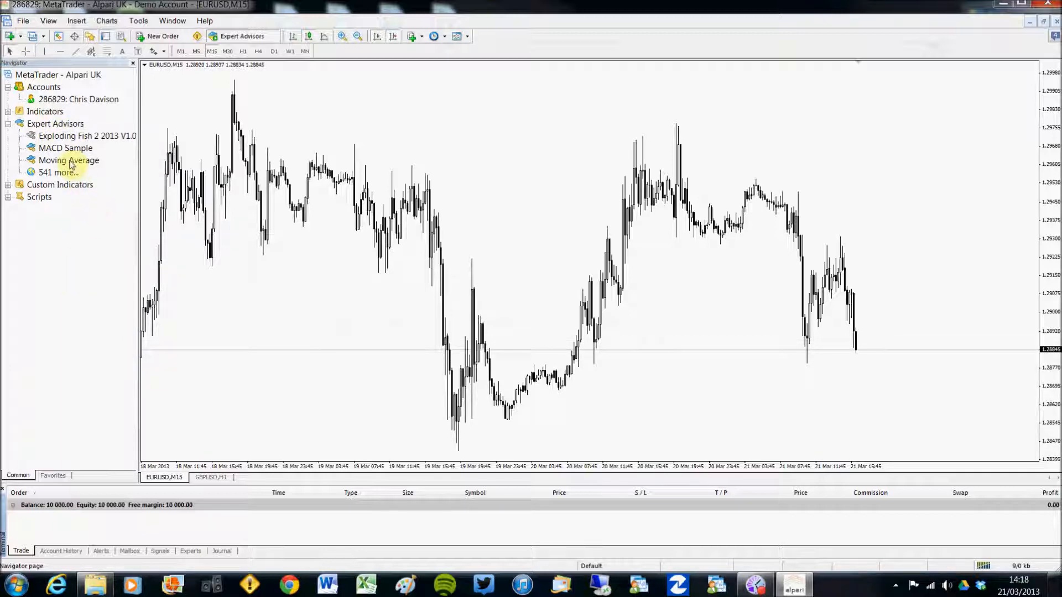
Attach Exploding Fish 2 2013 V1.0 to the EURUSD chart and start editing EnableTrading on the Inputs tab
drag(59, 138, 881, 103)
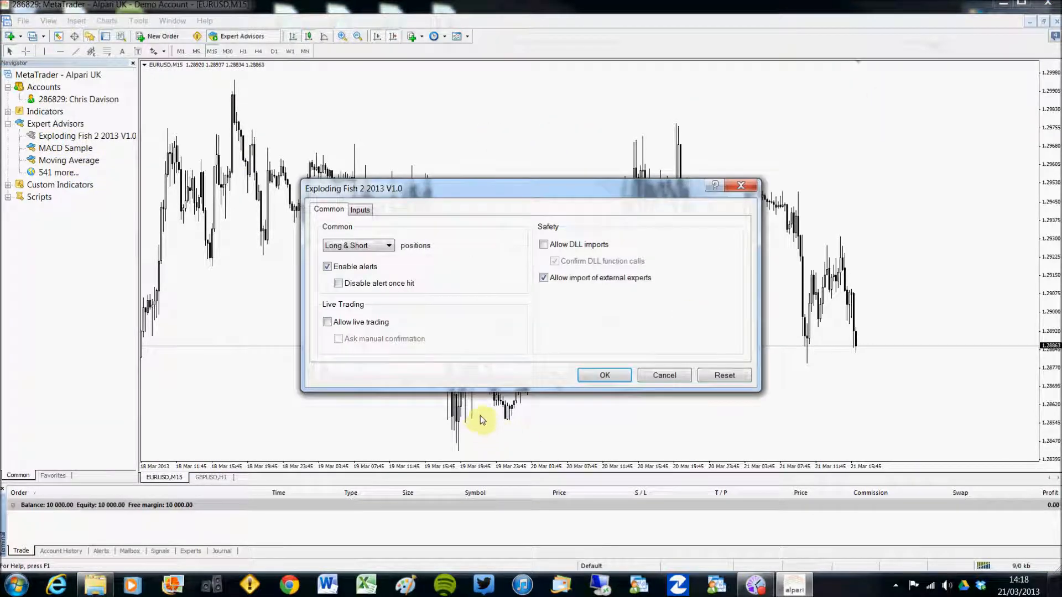
click(360, 211)
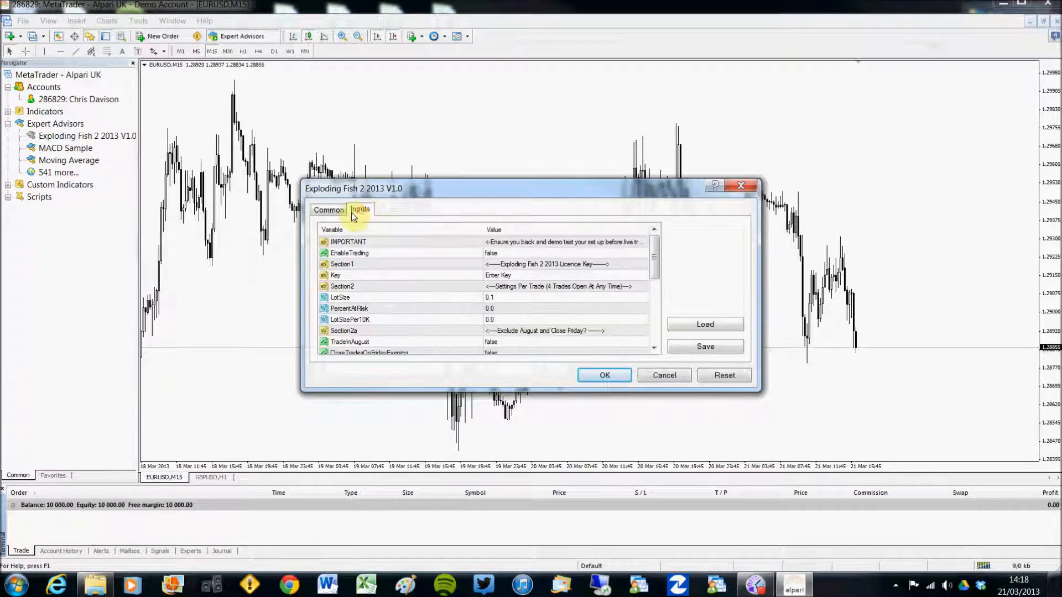
click(328, 210)
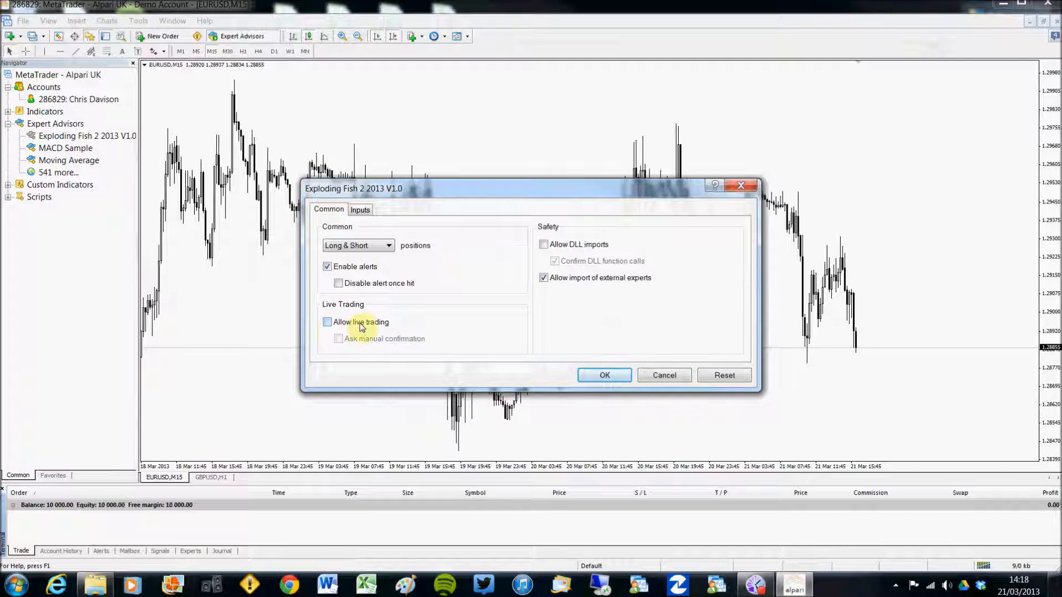
click(360, 212)
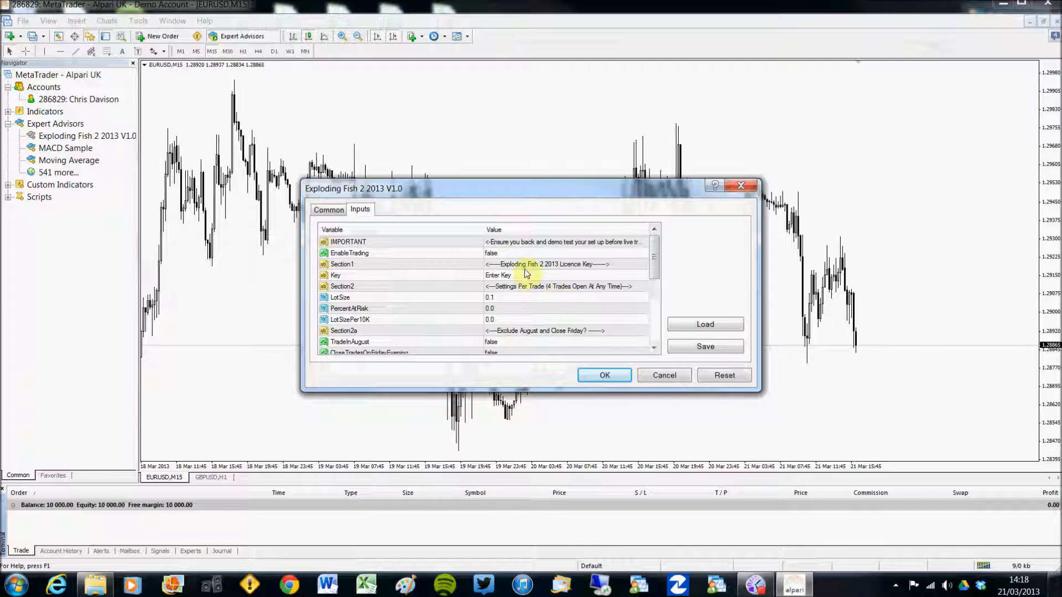
double_click(503, 255)
Set EnableTrading to true, enter the licence key, and set PercentAtRisk to 0.5
click(503, 256)
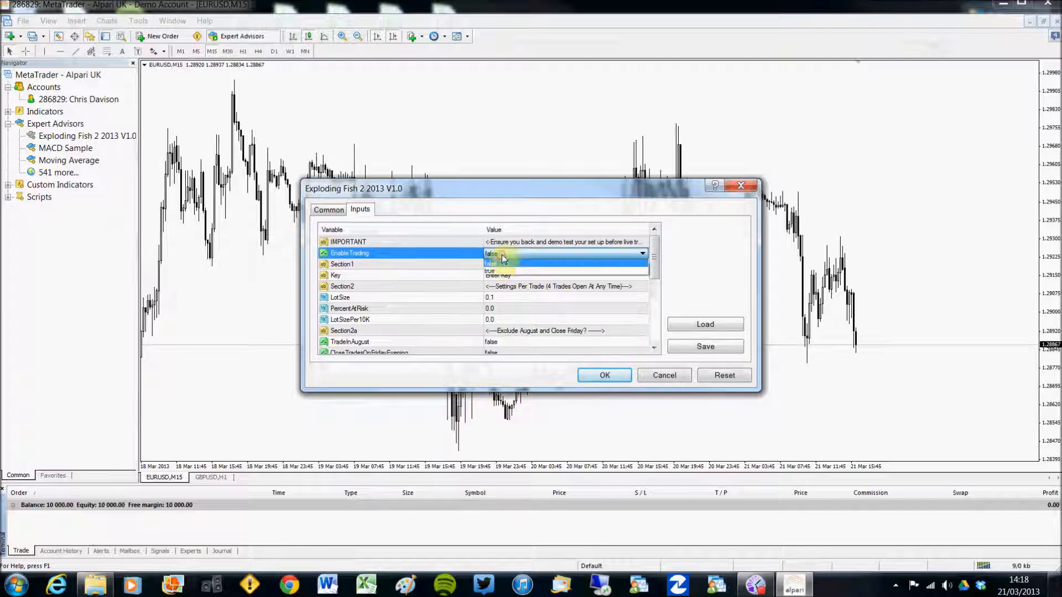
click(500, 264)
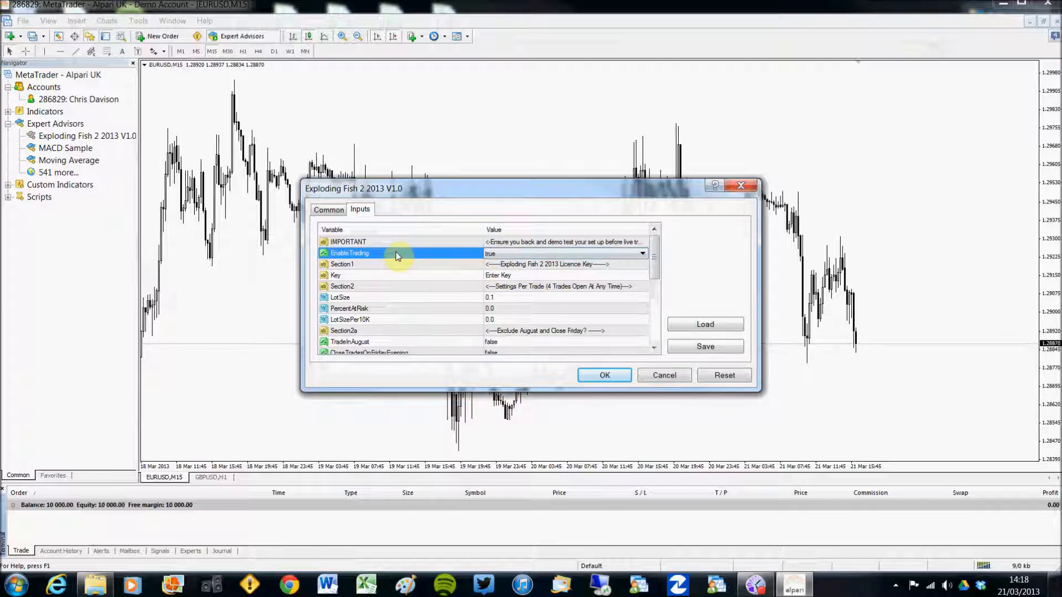
double_click(512, 275)
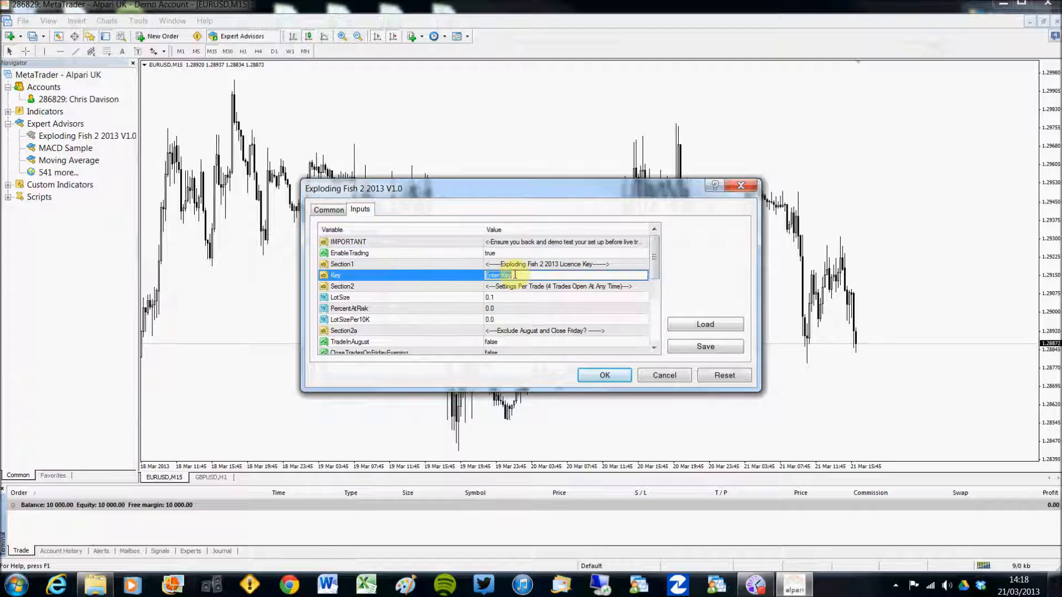
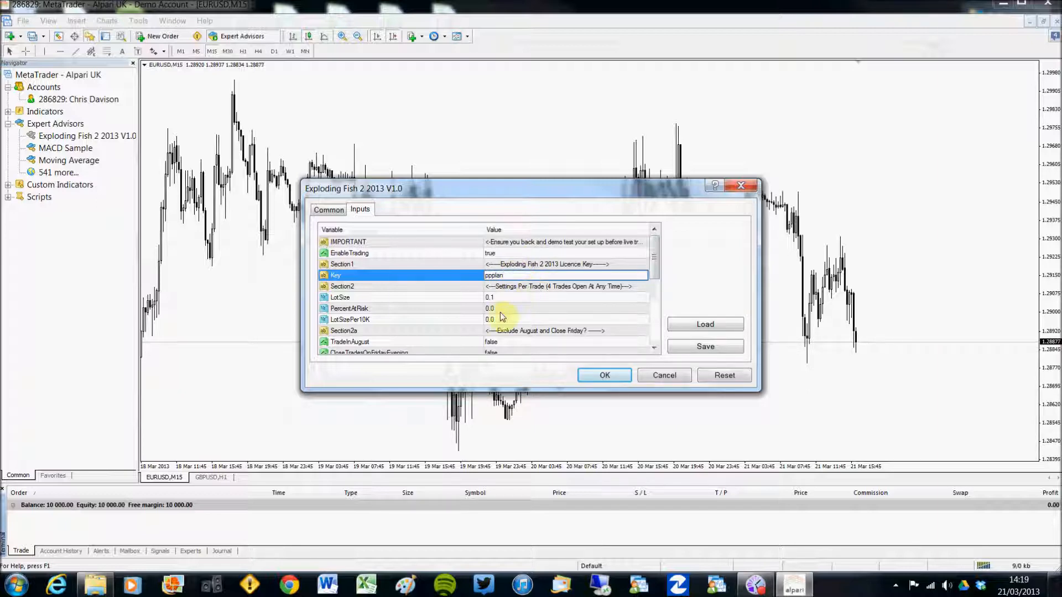
double_click(494, 310)
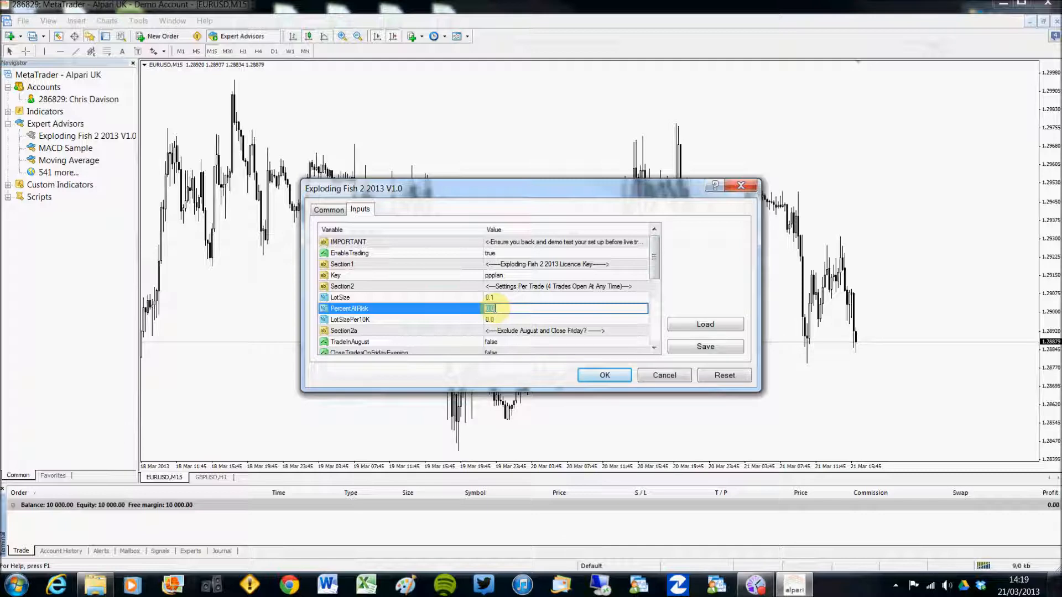
text(0)
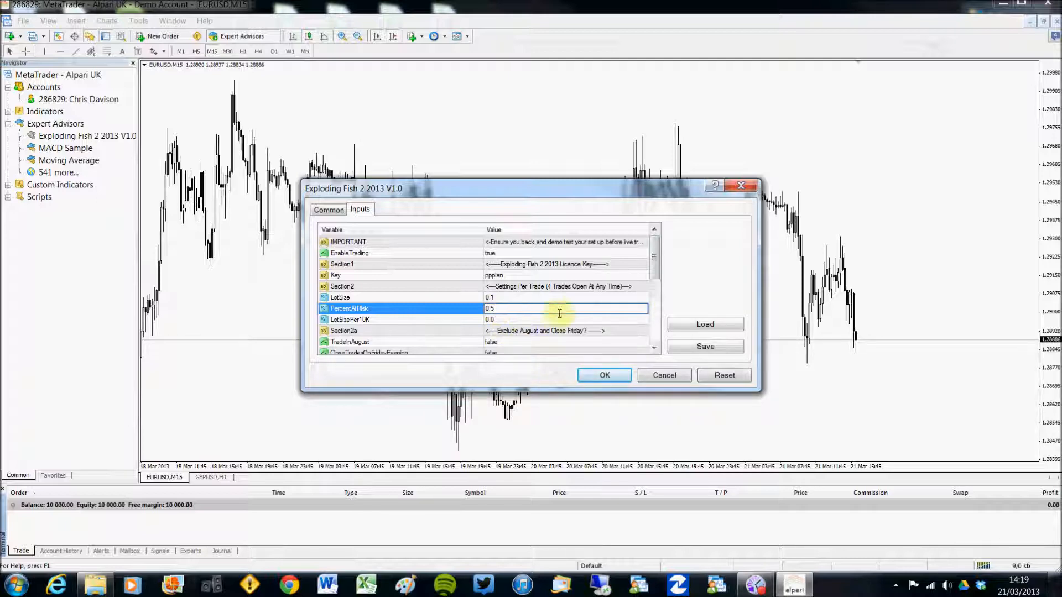
click(654, 272)
Scroll the inputs down to MaxLotSize and save them as a .set preset
drag(654, 272, 654, 296)
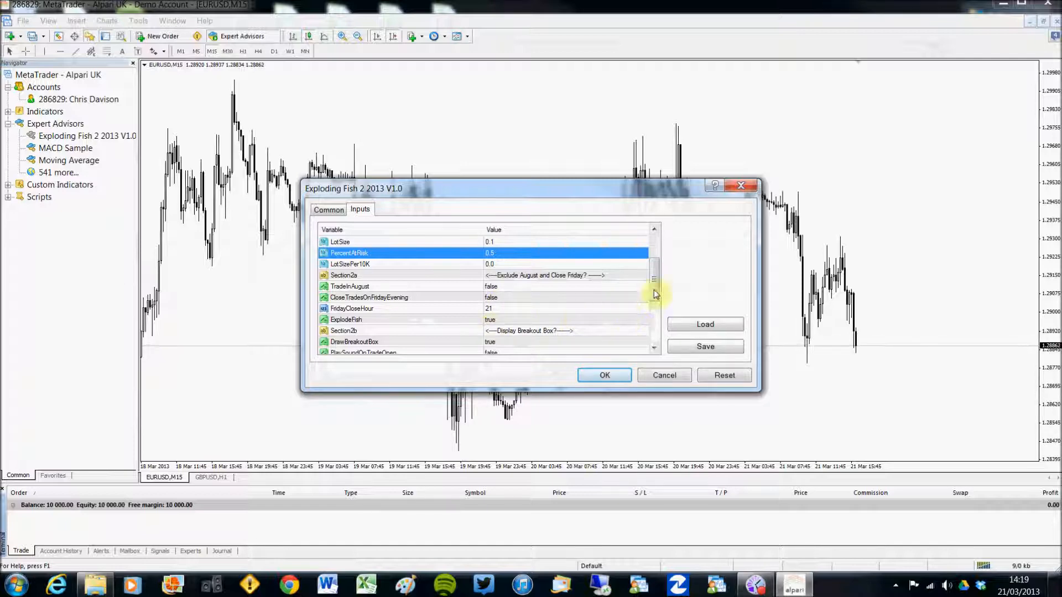
drag(653, 280, 653, 293)
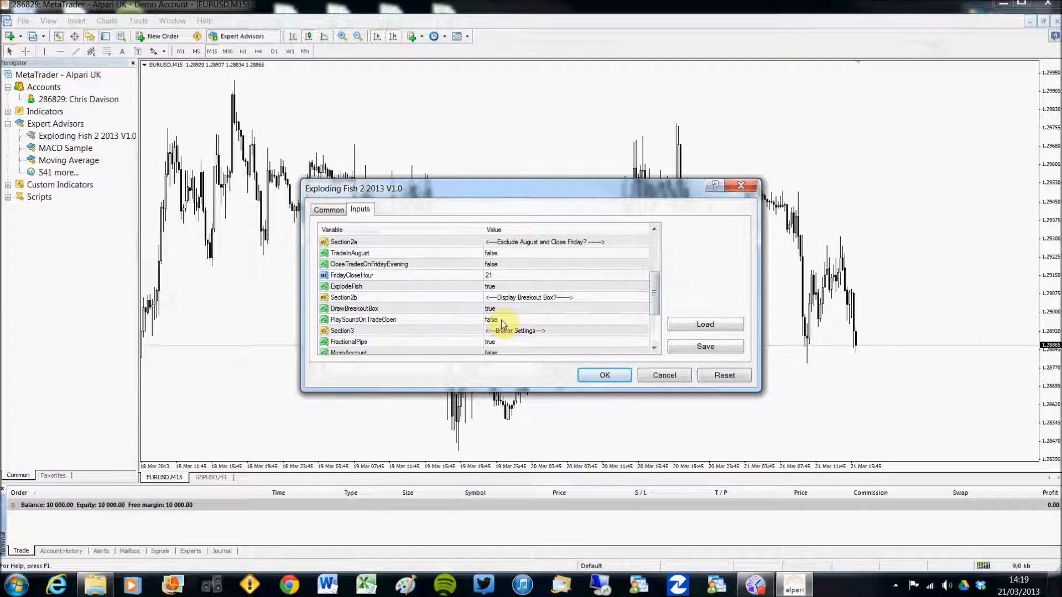
drag(656, 288, 660, 321)
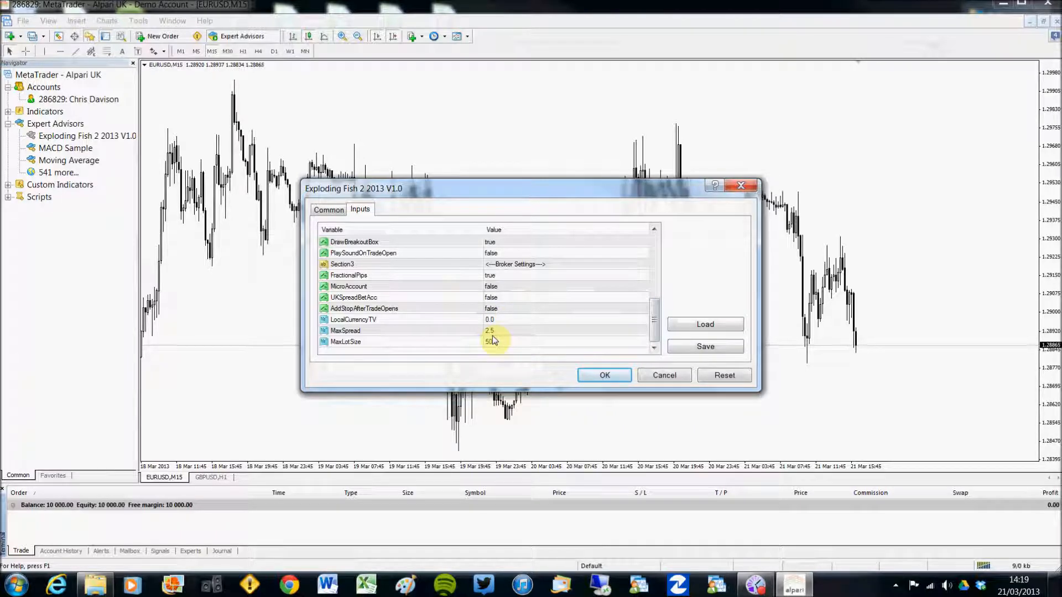
click(706, 347)
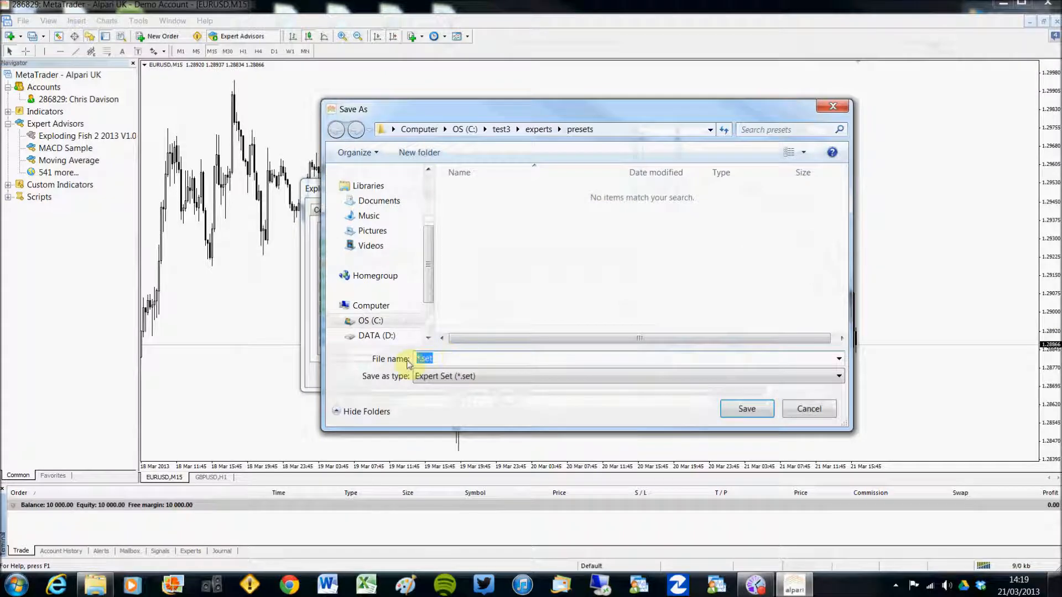
Save the preset as EF2 and attach the EA to the EURUSD M15 chart
text(EF2)
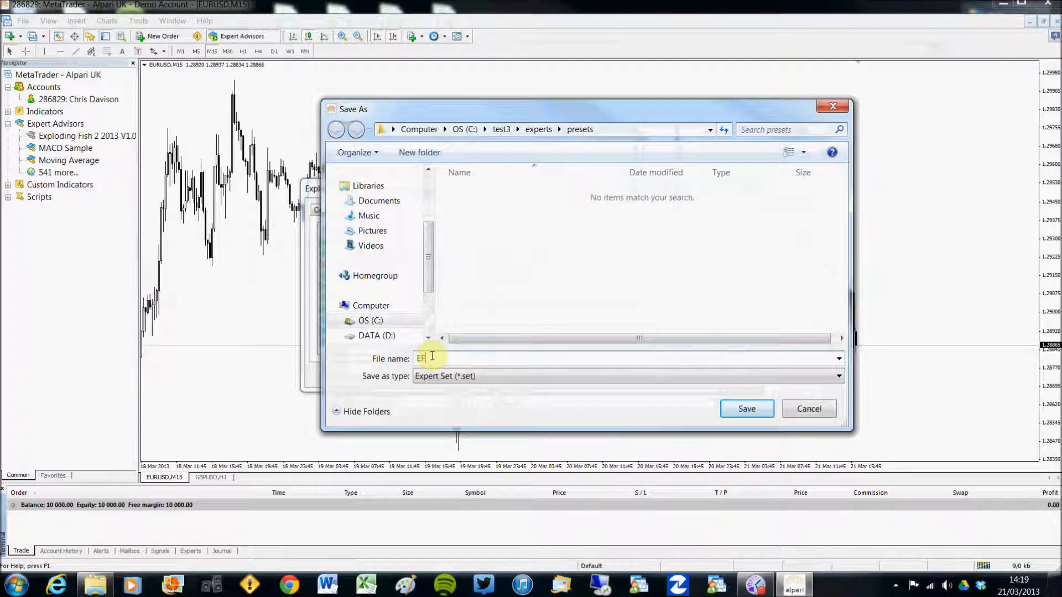
click(748, 409)
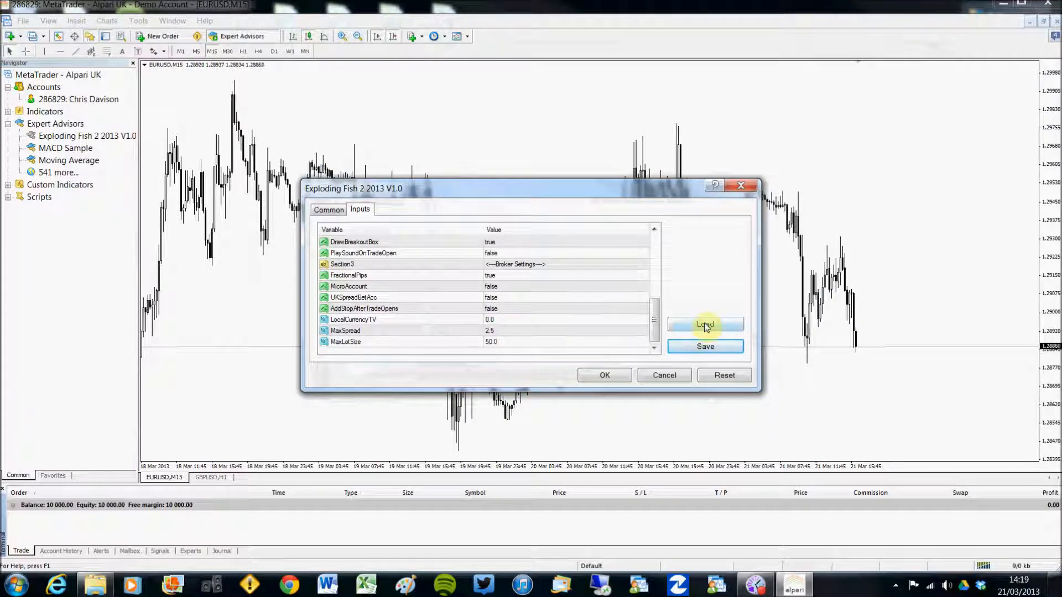
click(604, 375)
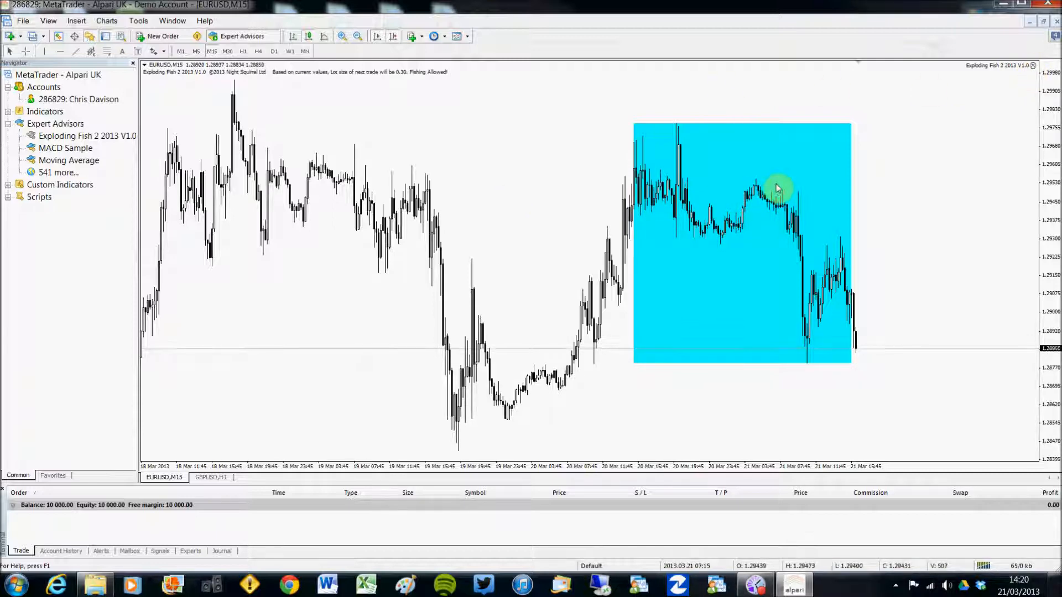
Turn automated trading off and back on, then open the Exploding Fish EA's properties
click(247, 40)
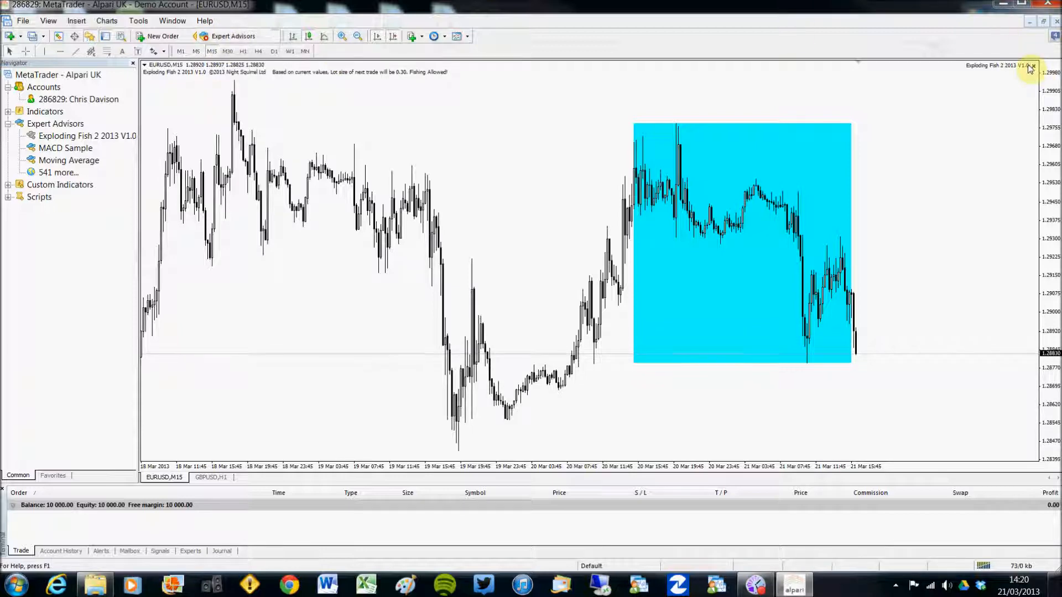
click(244, 38)
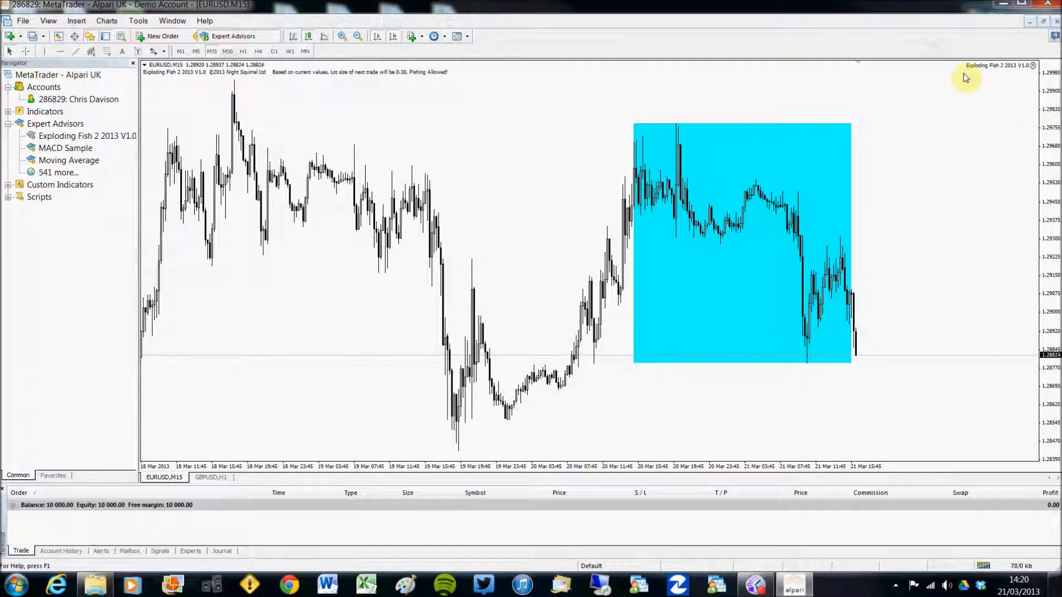
click(1033, 66)
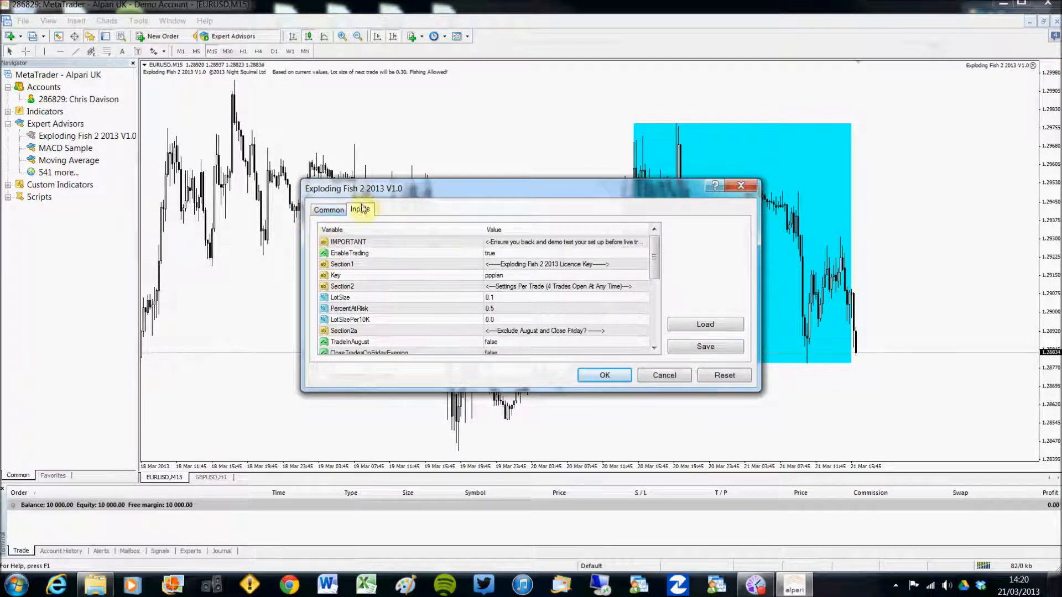
Tick Allow live trading on the Common tab and apply the EA settings
click(326, 209)
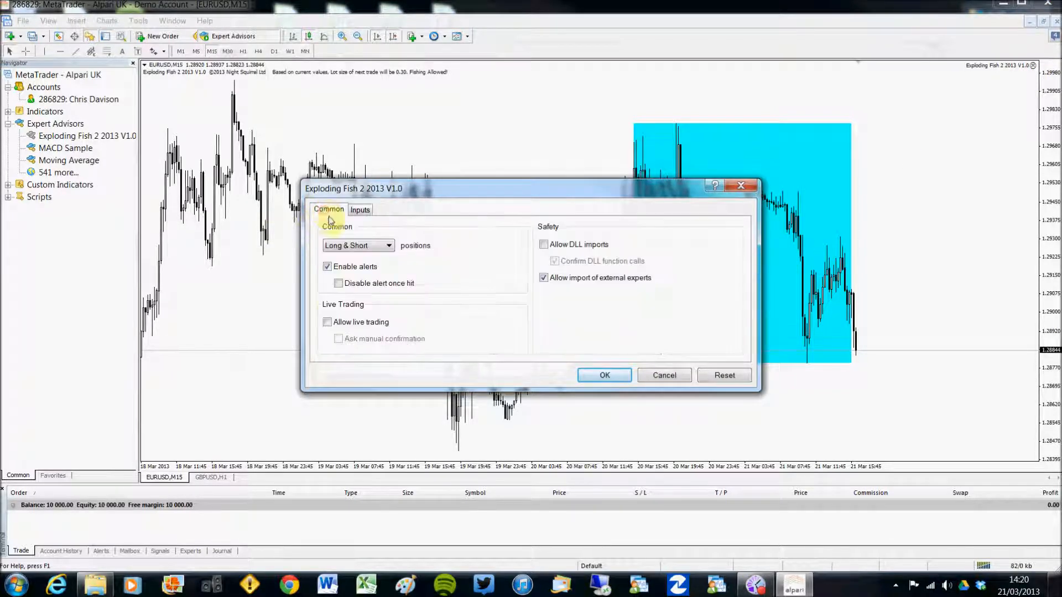
click(328, 323)
click(582, 378)
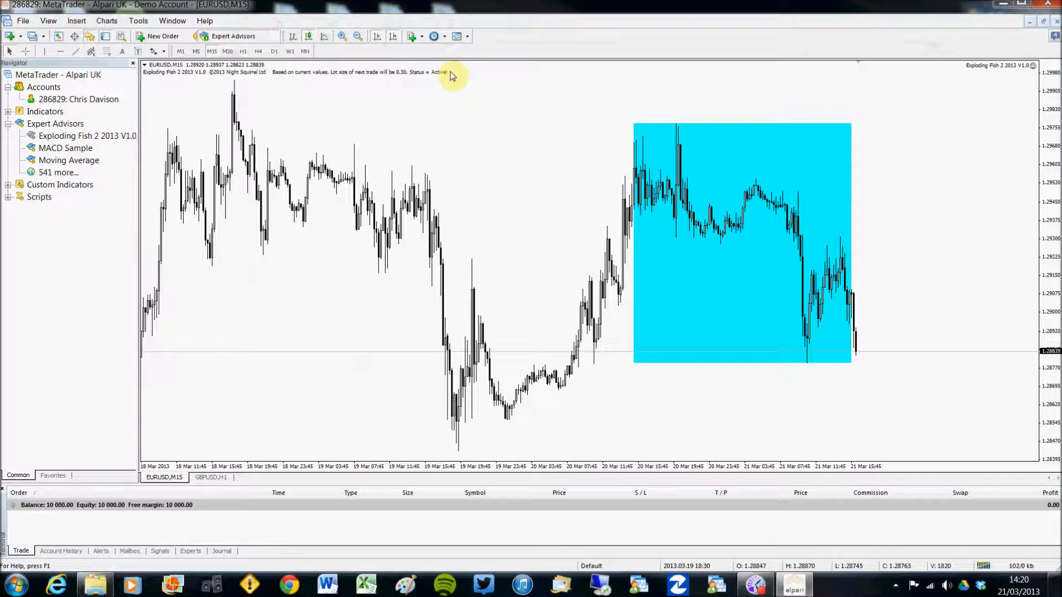
Restart automated trading and re-apply Allow live trading so the EA reports next lot 0.40
click(227, 36)
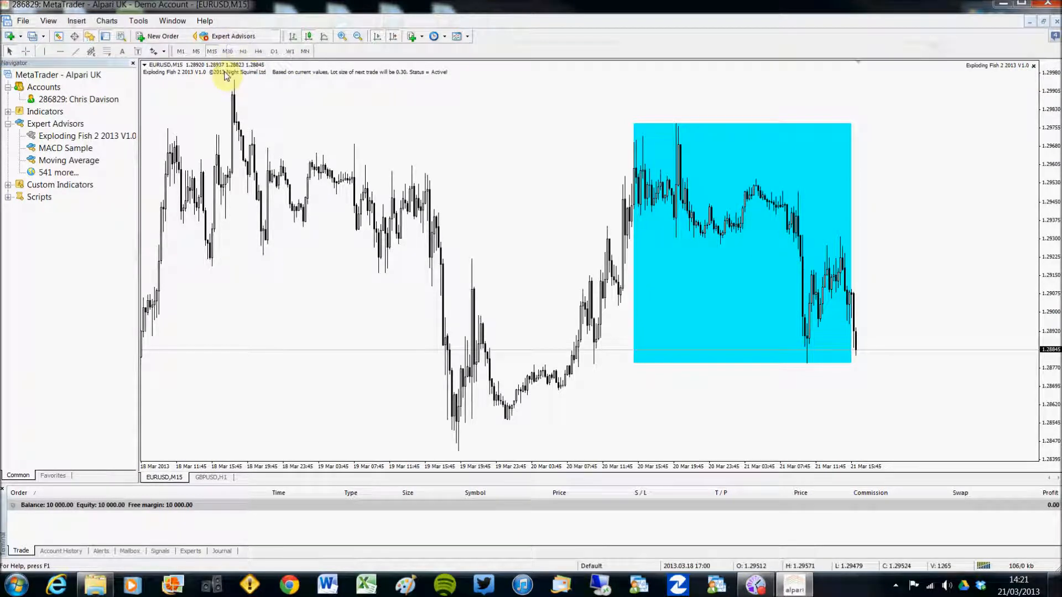
click(226, 36)
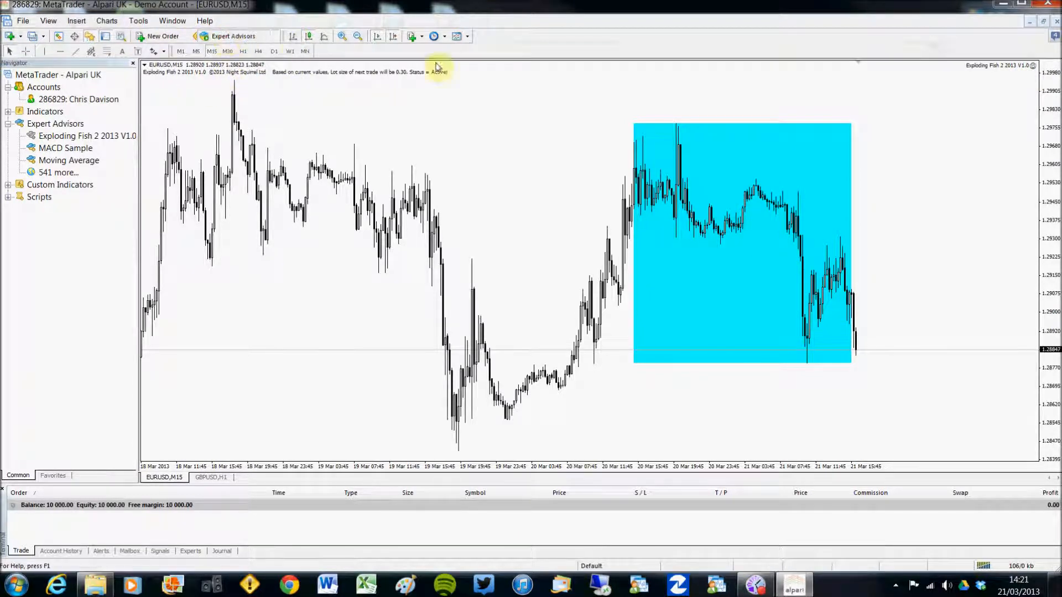
double_click(1034, 66)
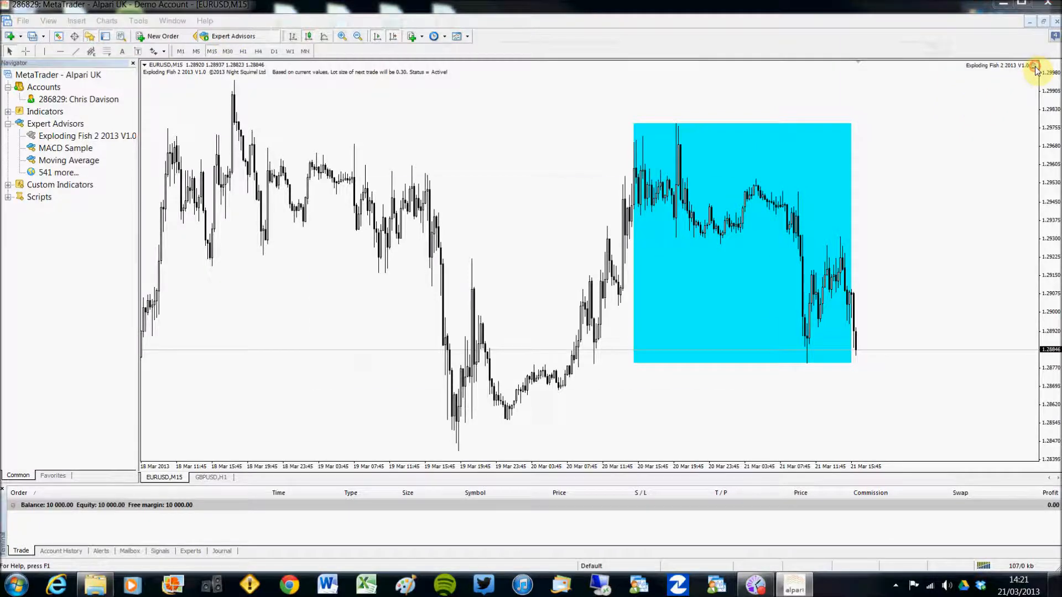
click(328, 323)
click(328, 322)
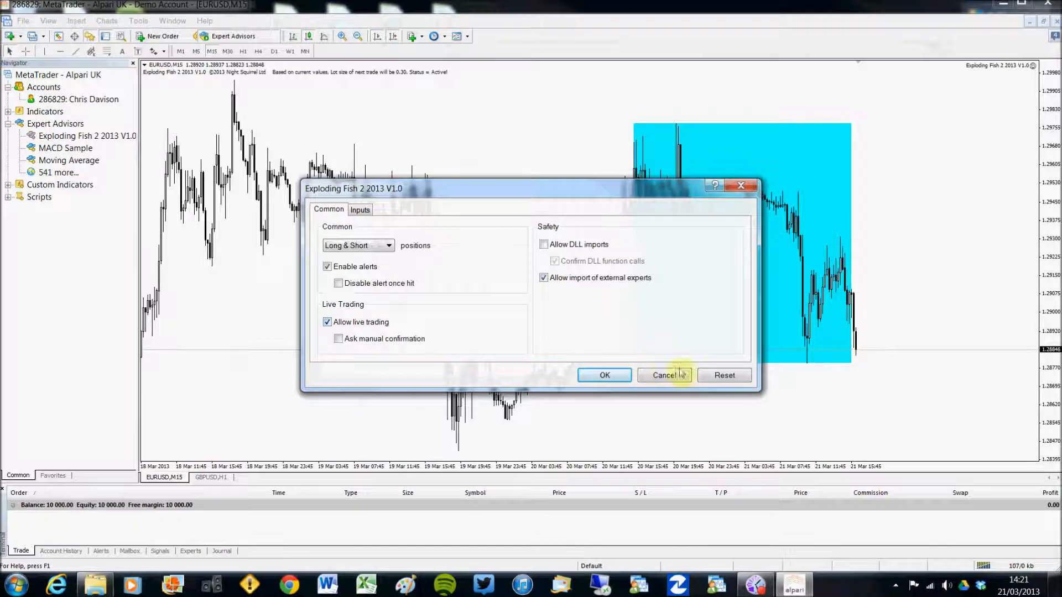
click(618, 379)
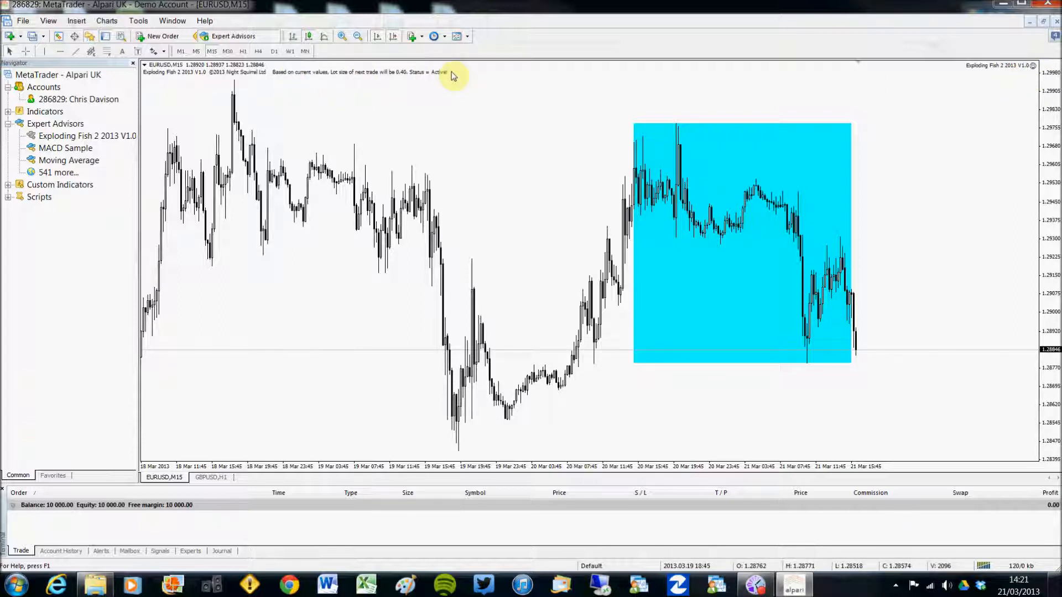
Enlarge the terminal panel and review the Experts and Journal logs, ending on Journal
click(189, 552)
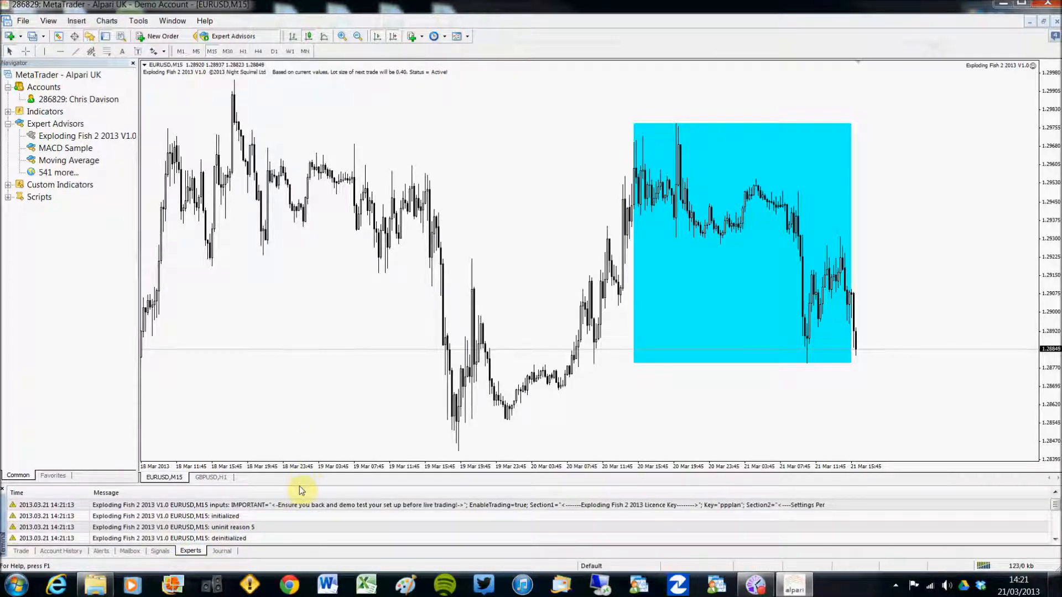
drag(301, 486, 301, 395)
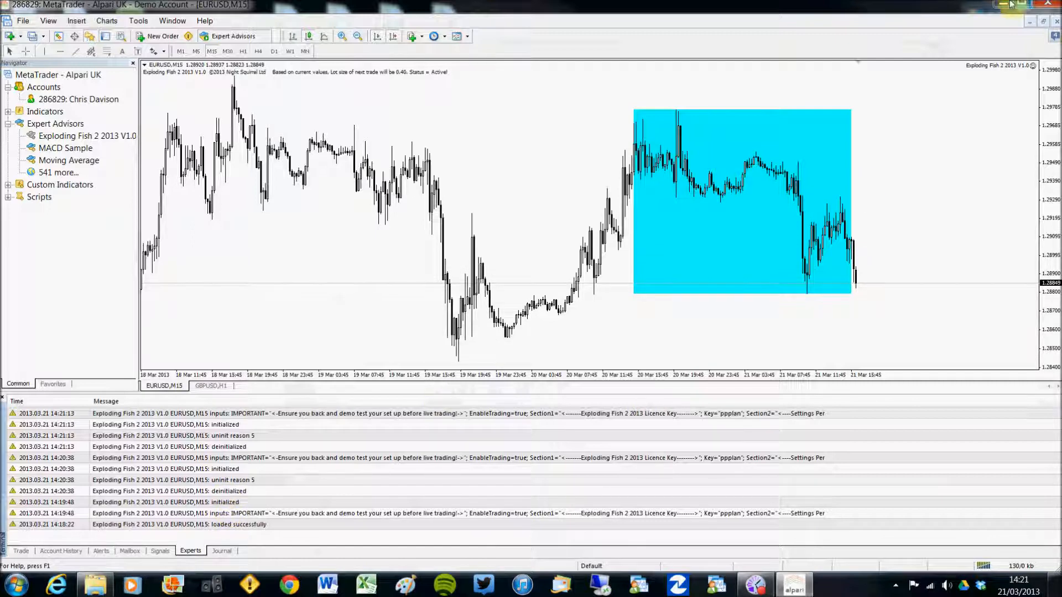
click(222, 551)
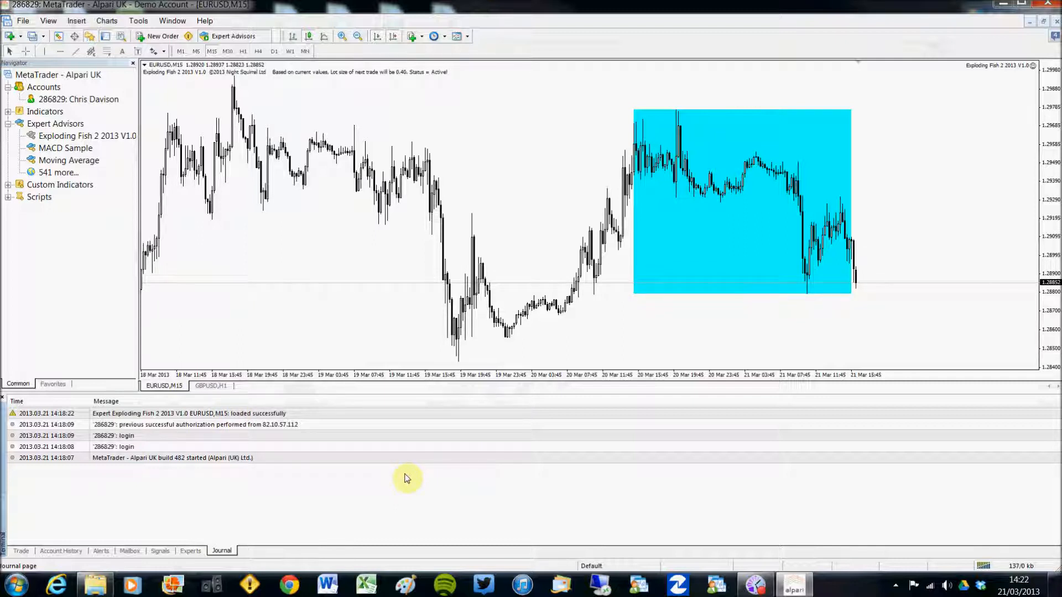
click(190, 551)
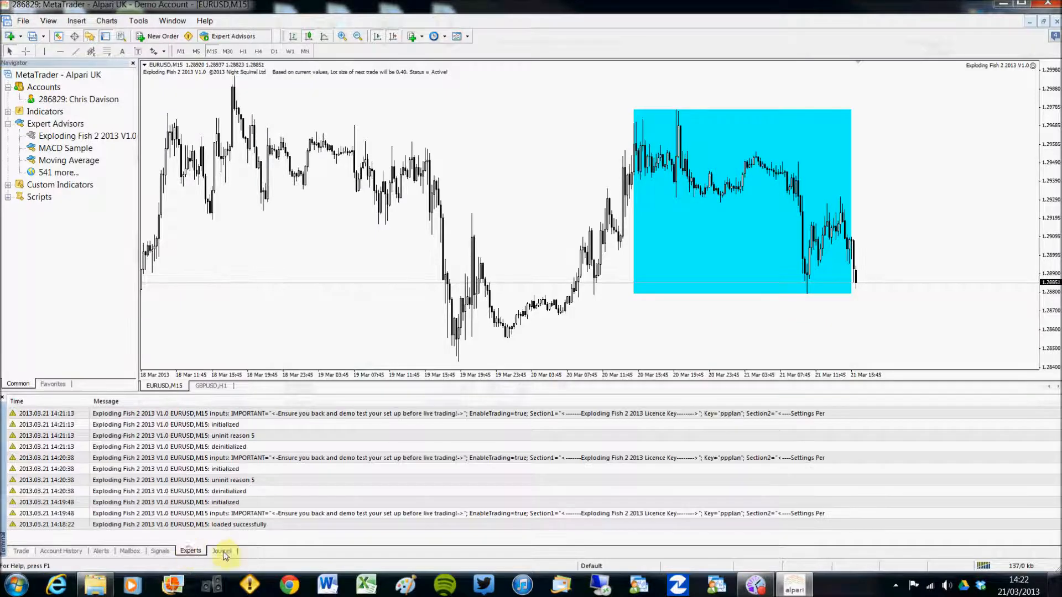
click(222, 551)
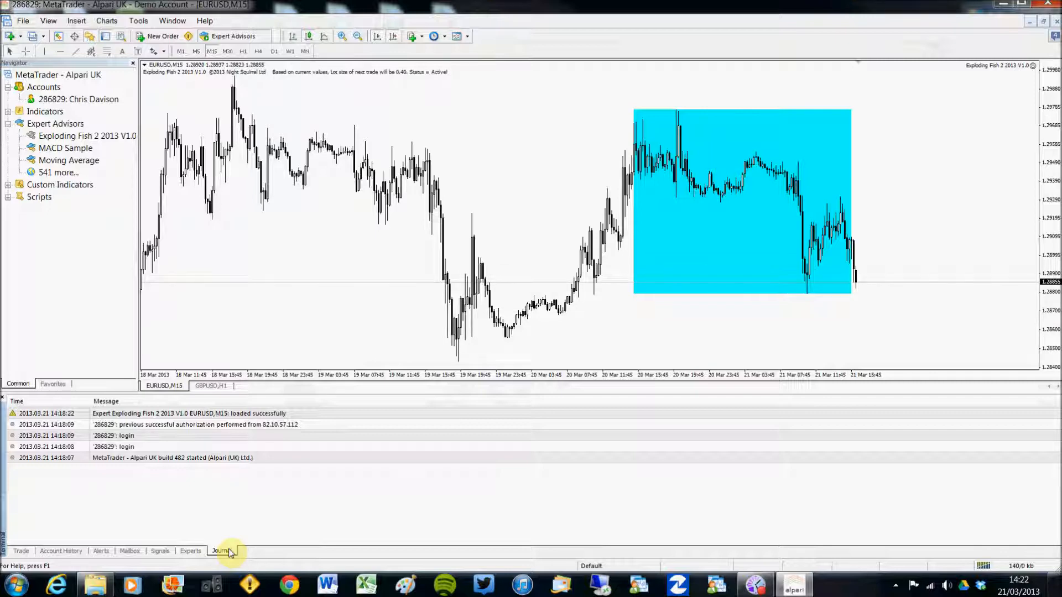
Check the Experts log and the 10 000.00 trade balance, then review the Exploding Fish EA inputs unchanged
click(190, 551)
click(20, 551)
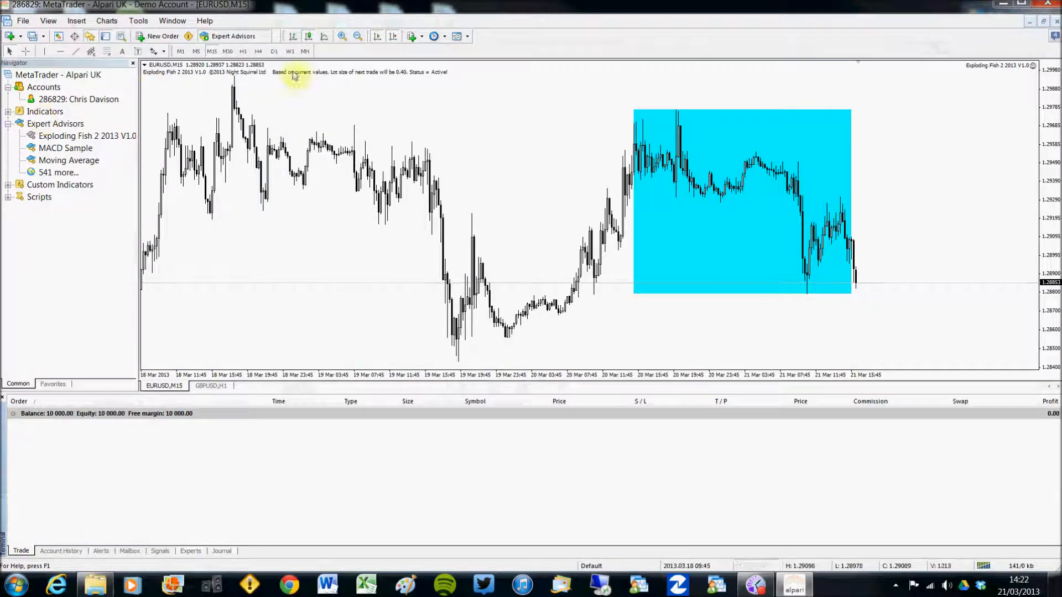
click(1033, 67)
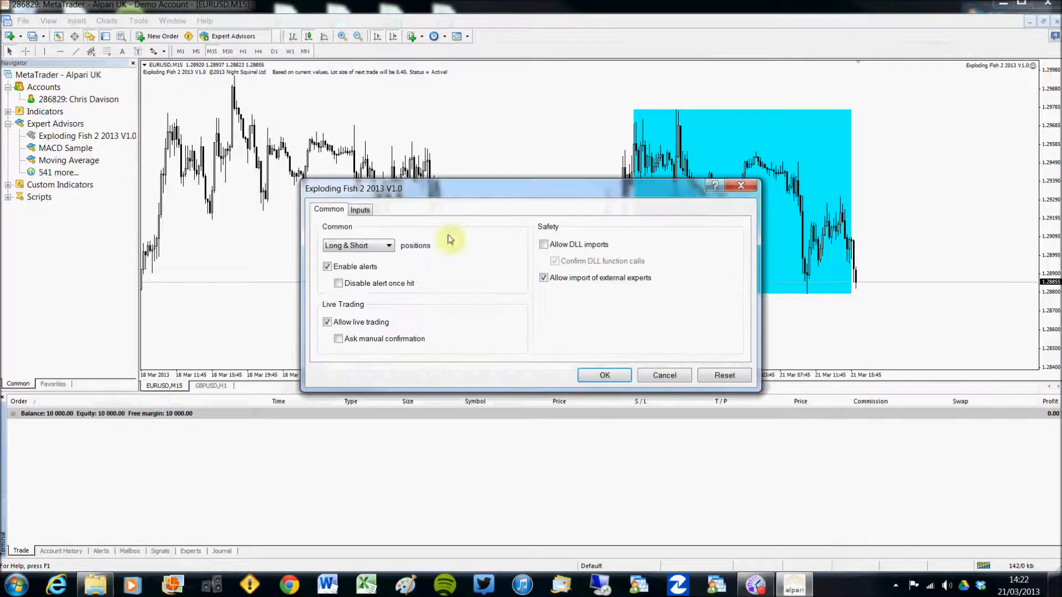
click(360, 210)
mouse_move(655, 251)
mouse_down()
mouse_move(657, 304)
mouse_move(657, 244)
mouse_up()
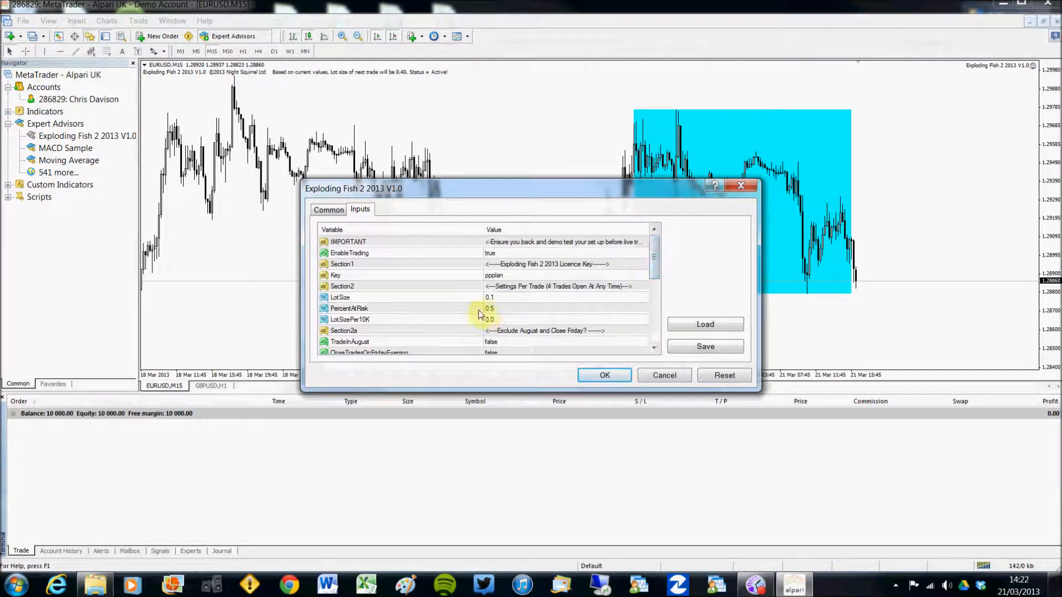
click(609, 375)
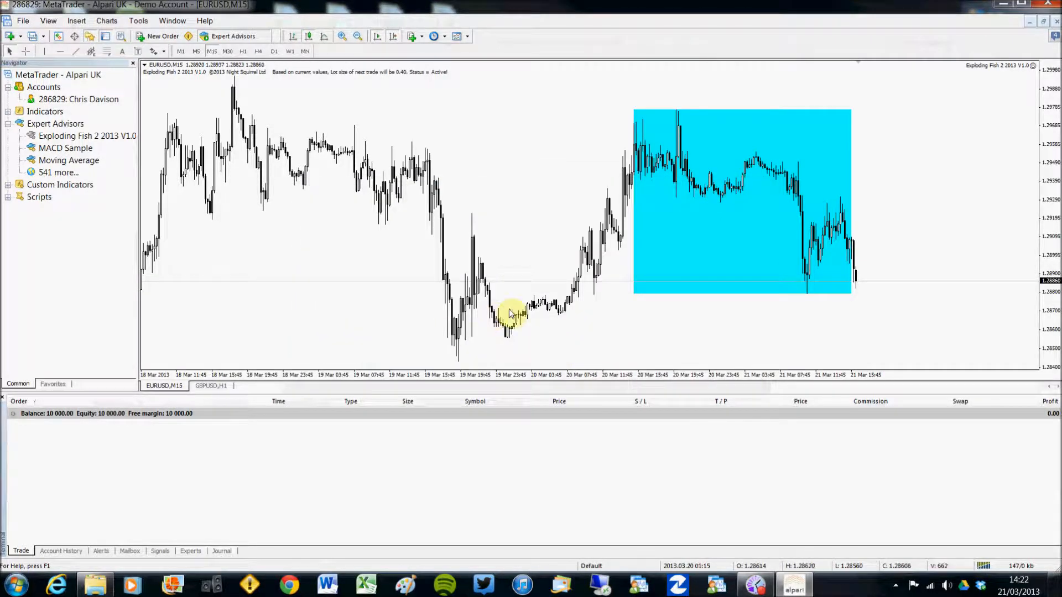